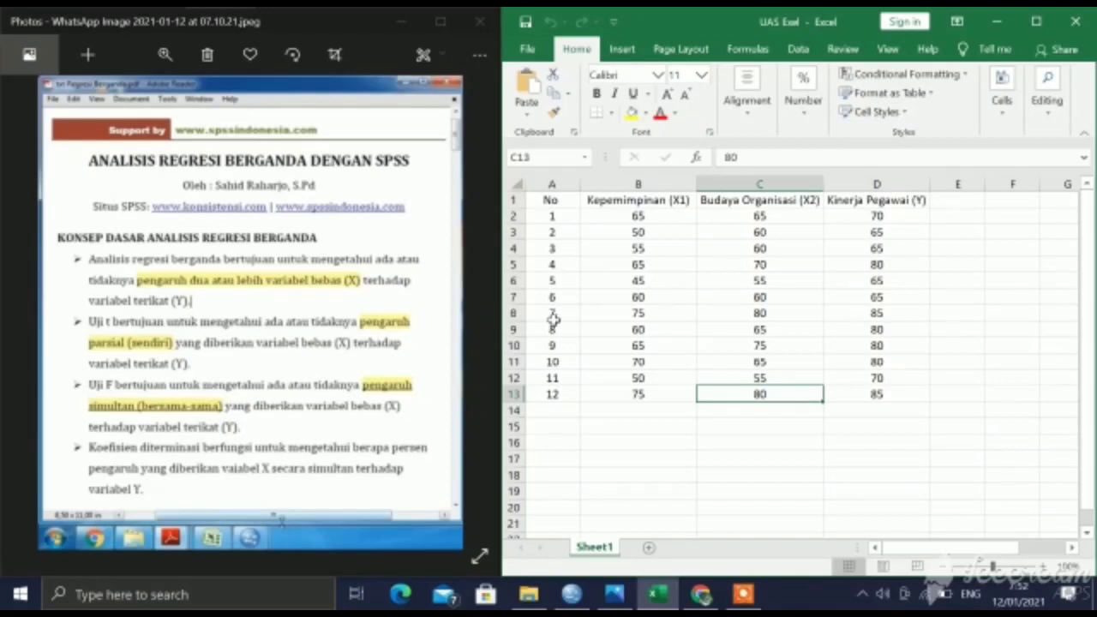
pyautogui.moveTo(553, 314); pyautogui.dragTo(552, 248)
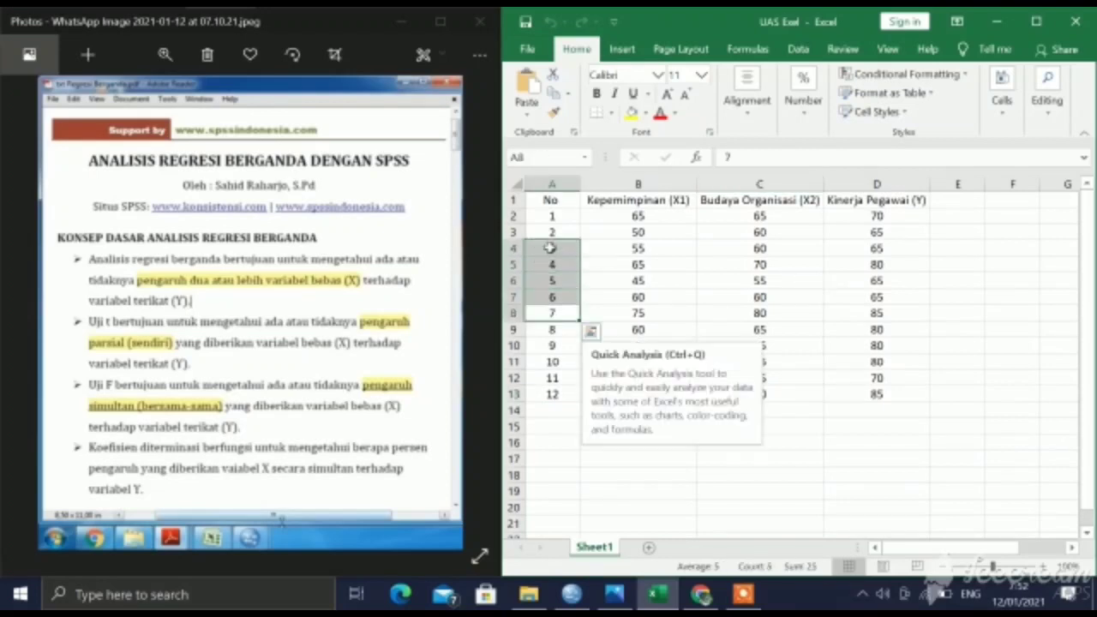
pyautogui.click(648, 231)
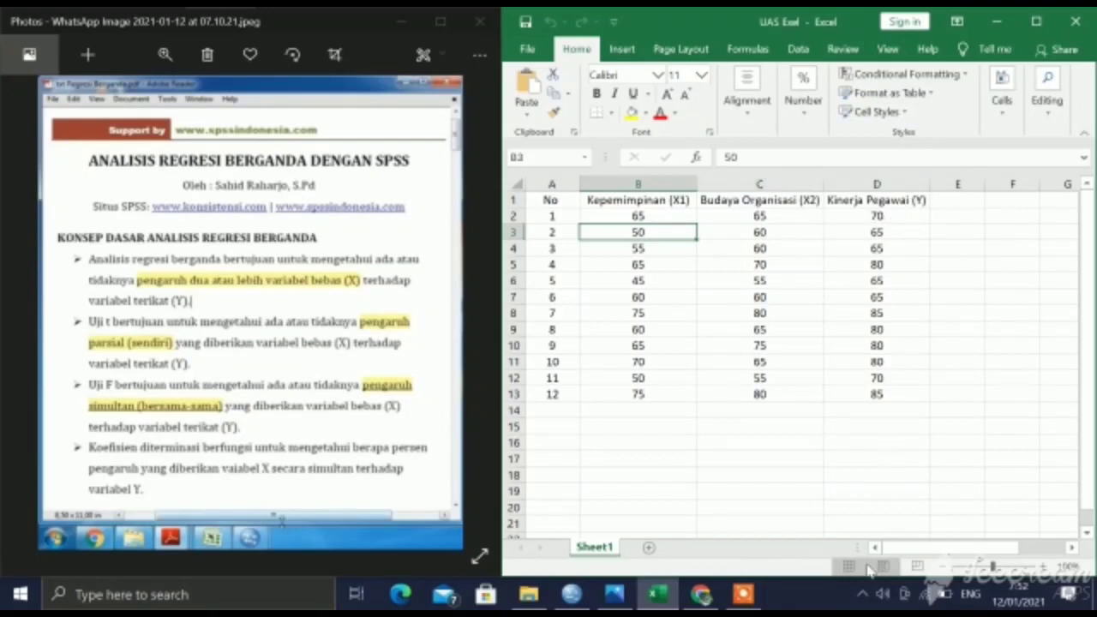
pyautogui.moveTo(745, 594)
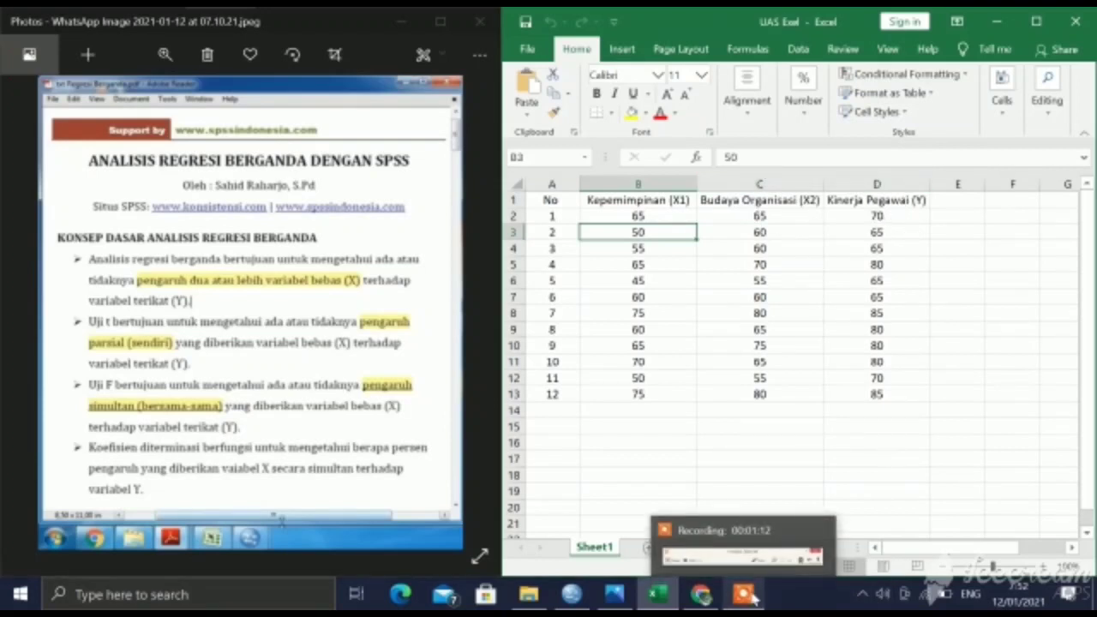
pyautogui.moveTo(752, 557)
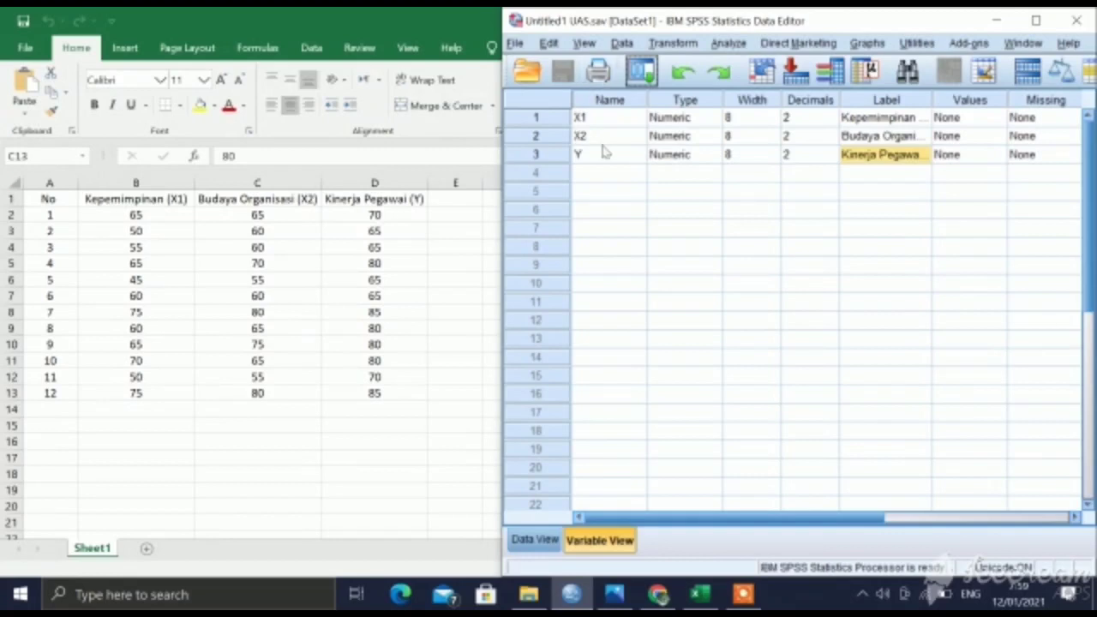
# Review the names and labels of the variables X1, X2 and Y in the SPSS variable definitions
pyautogui.click(593, 117)
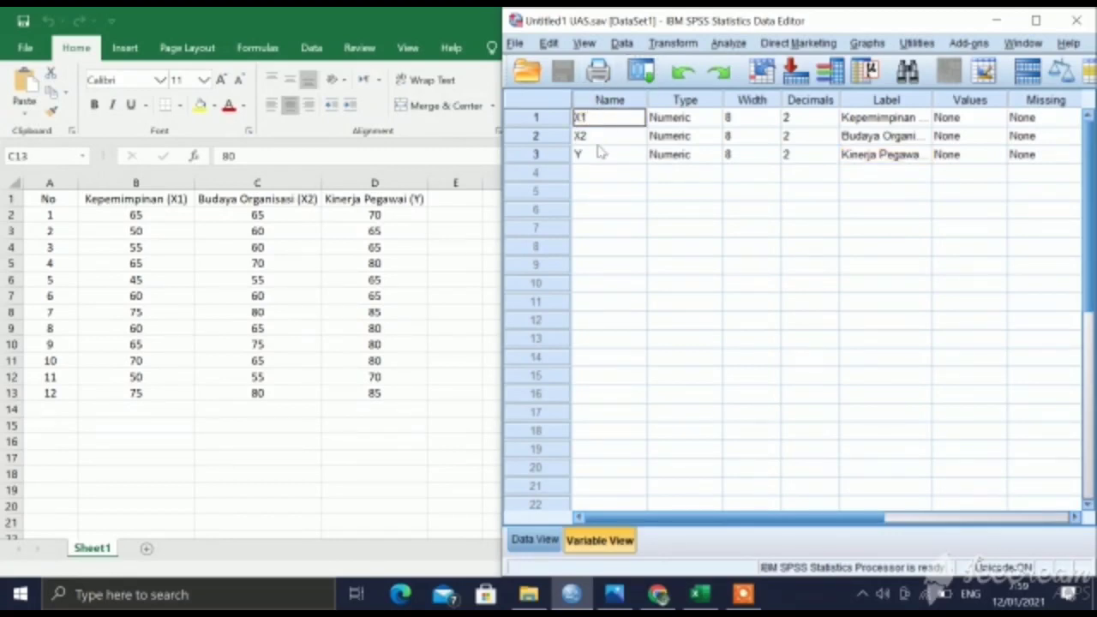
pyautogui.click(598, 138)
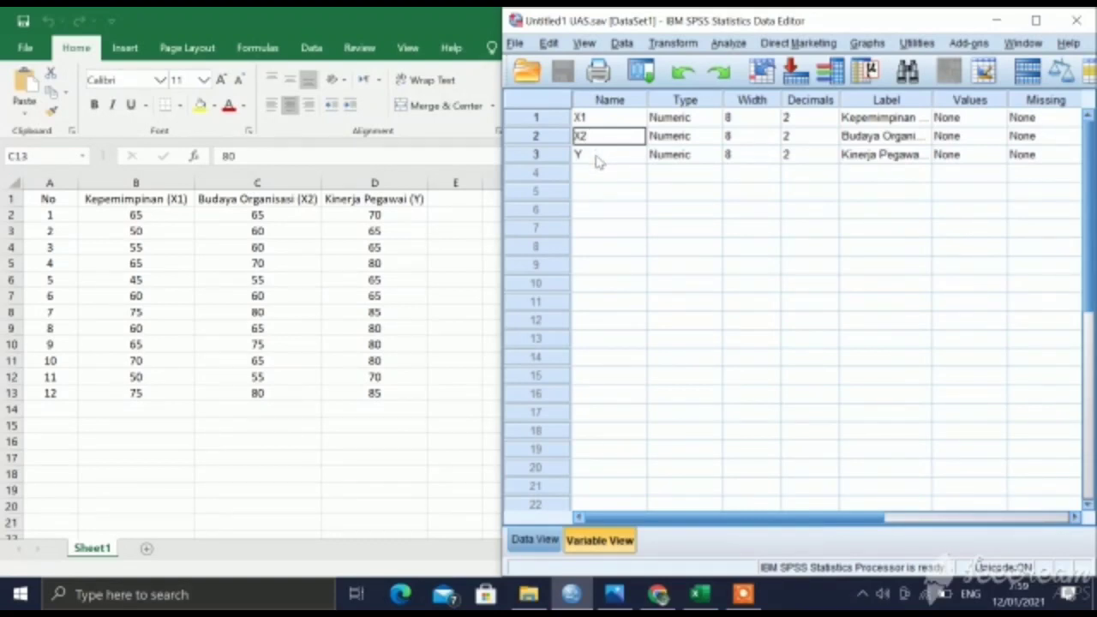
pyautogui.click(598, 157)
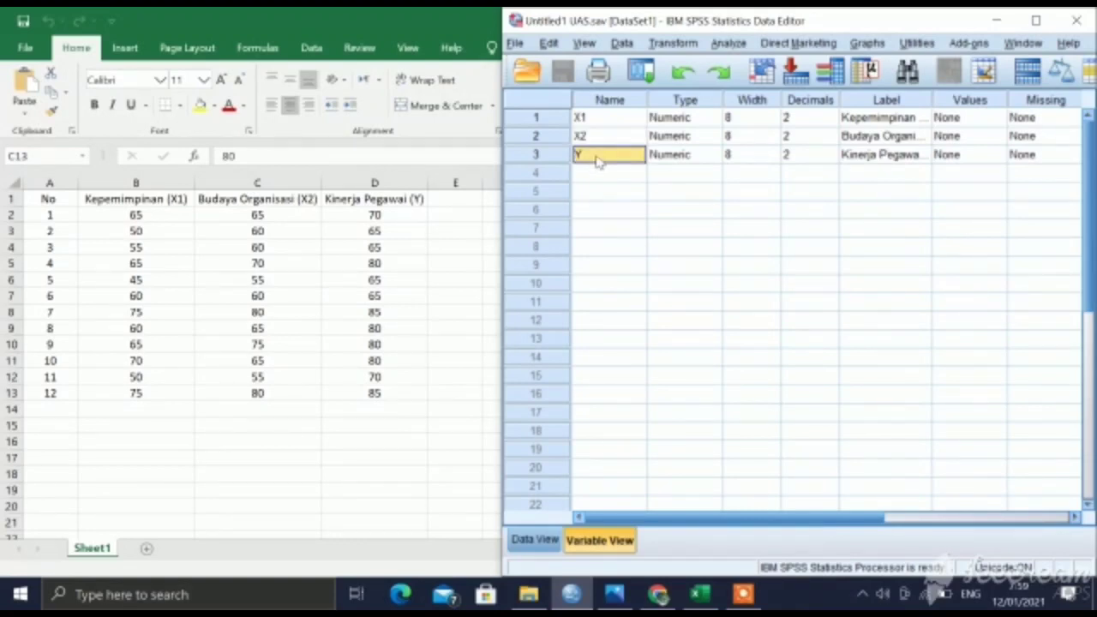
pyautogui.click(888, 120)
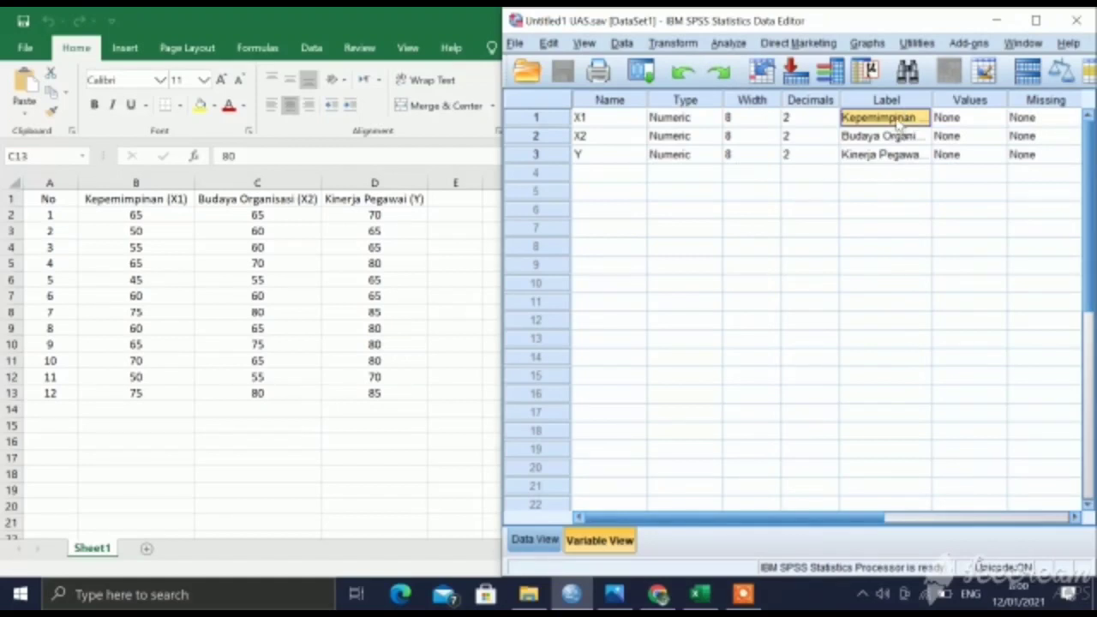
pyautogui.doubleClick(903, 119)
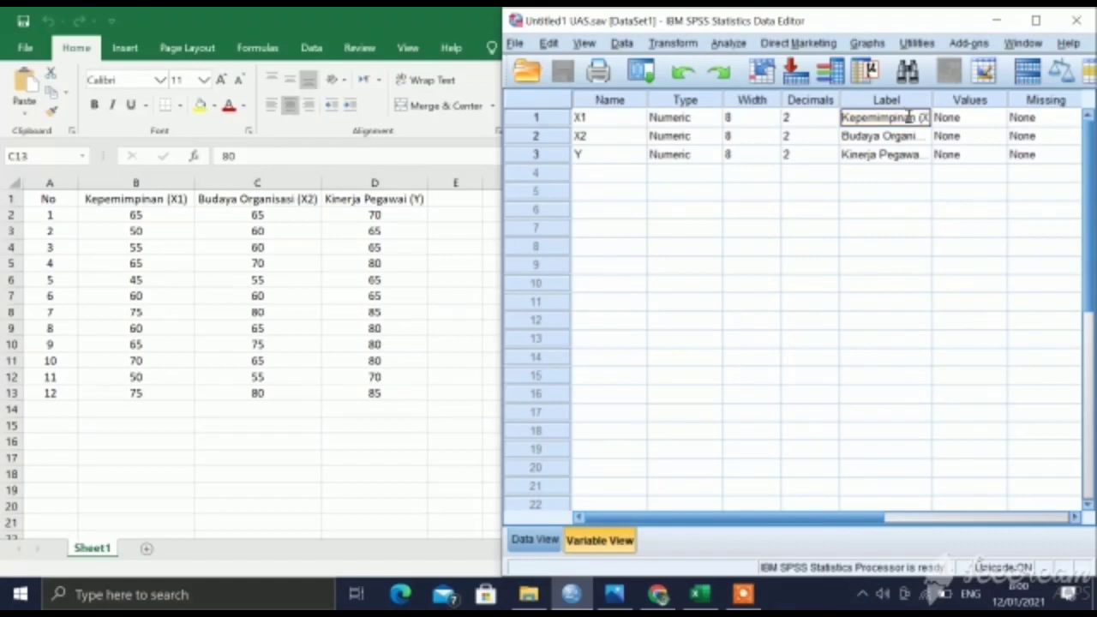
pyautogui.doubleClick(917, 135)
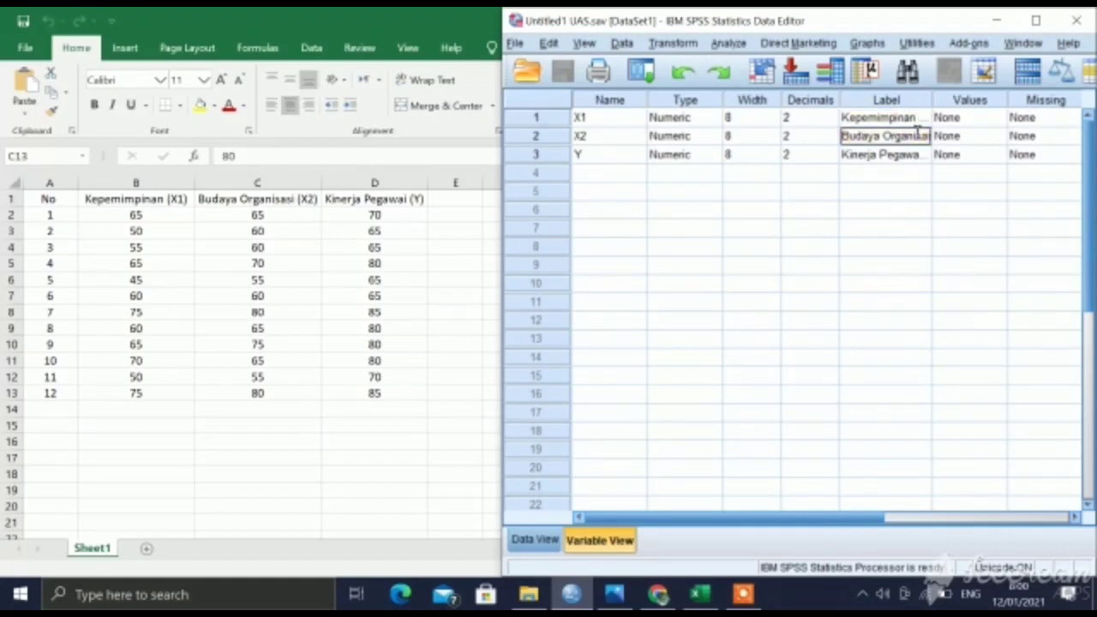
pyautogui.click(925, 159)
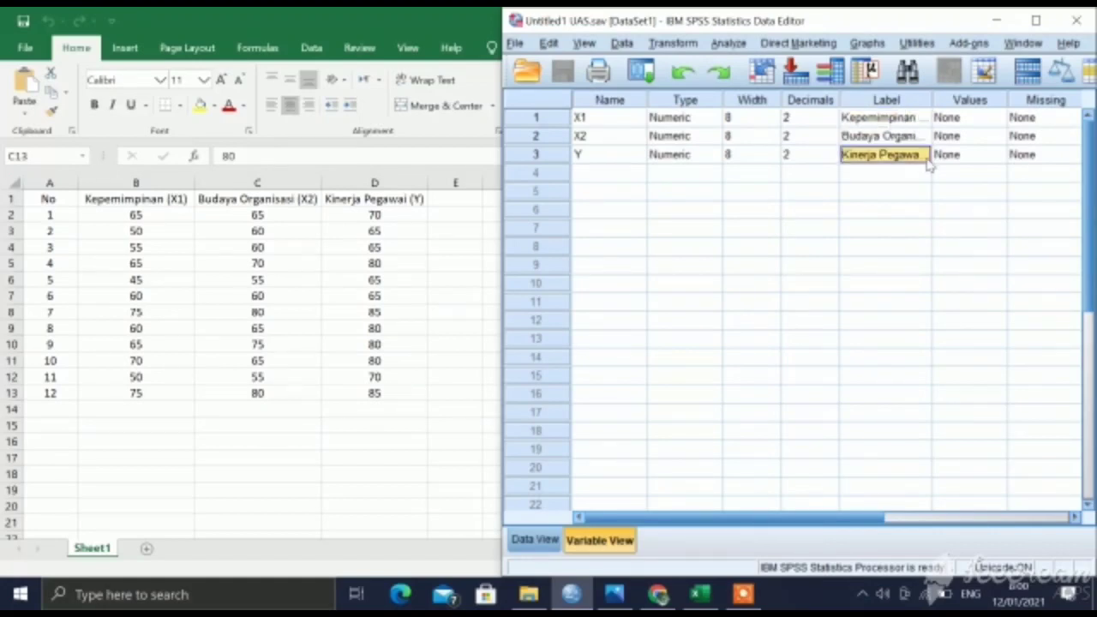
pyautogui.click(925, 158)
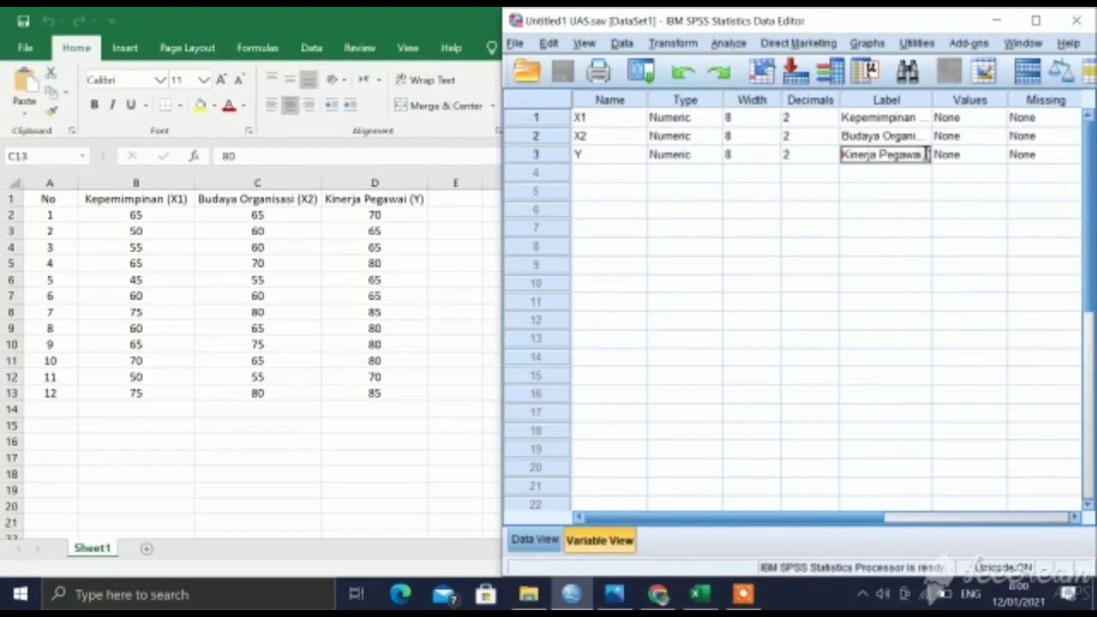
pyautogui.moveTo(926, 155); pyautogui.dragTo(905, 155)
pyautogui.click(924, 156)
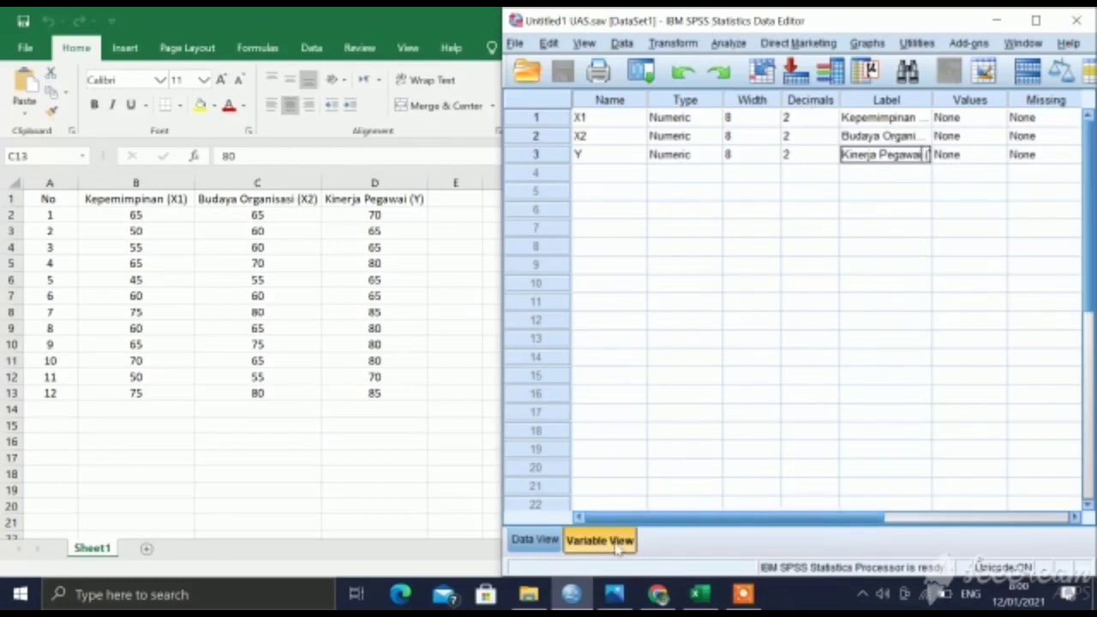
# Display the SPSS data values and compare them with the X1, X2 and Y scores in B2:D13 of the Excel sheet
pyautogui.click(535, 538)
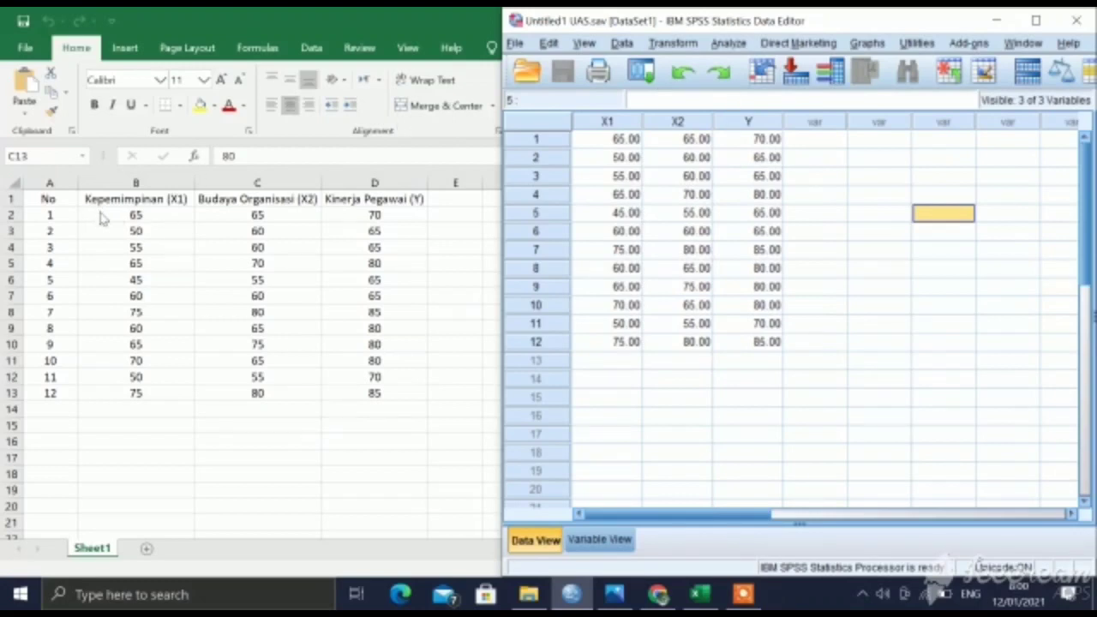
pyautogui.click(134, 228)
pyautogui.moveTo(110, 214); pyautogui.dragTo(403, 392)
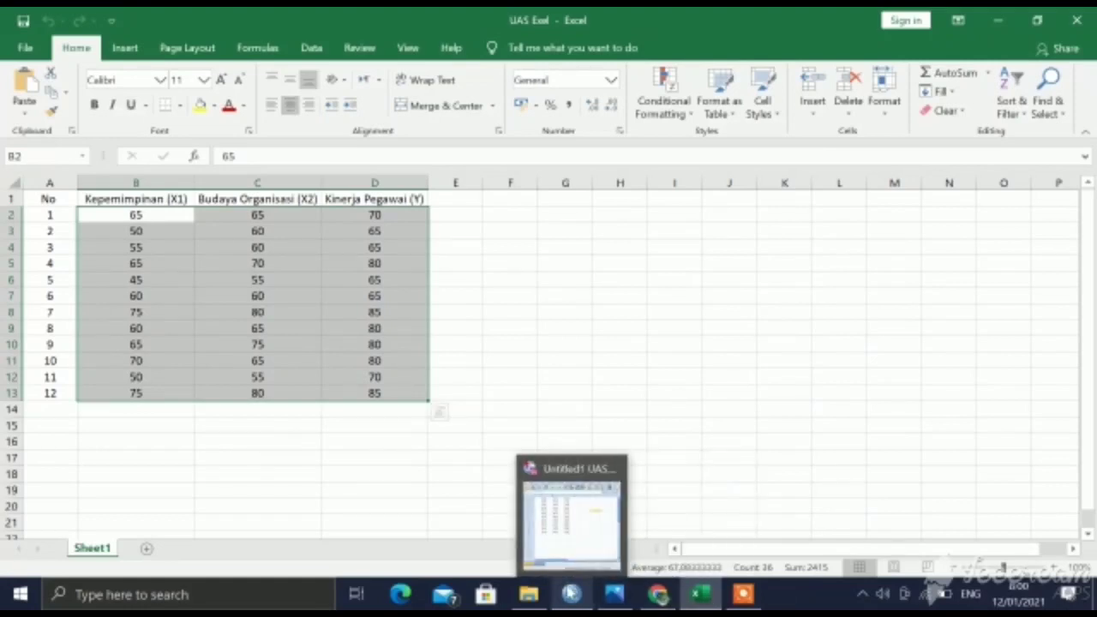
pyautogui.click(571, 593)
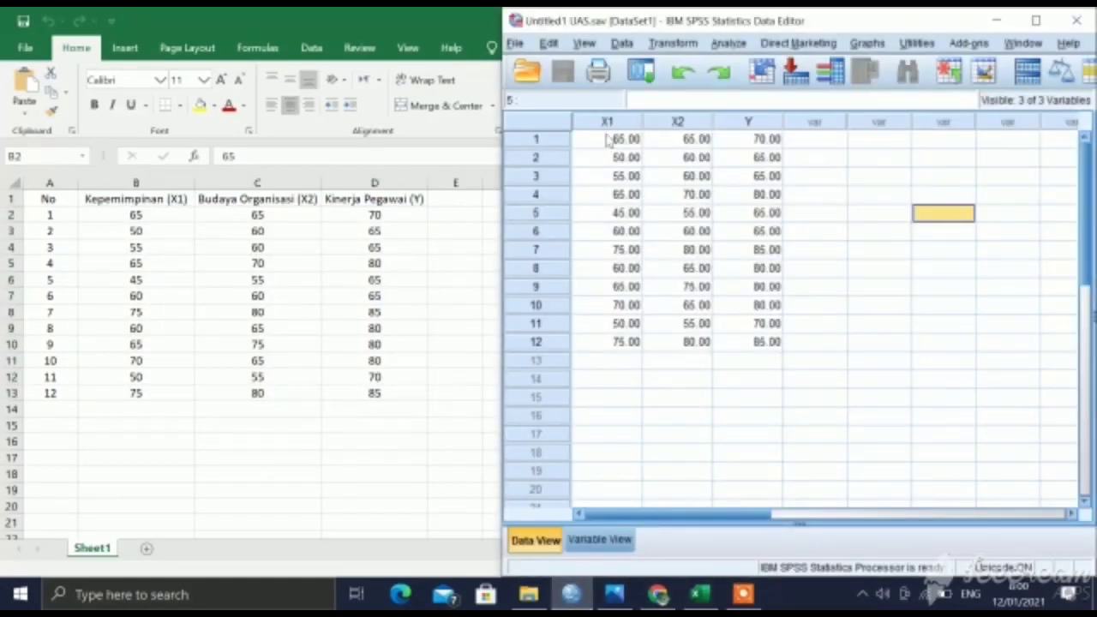
pyautogui.click(608, 139)
pyautogui.click(1058, 139)
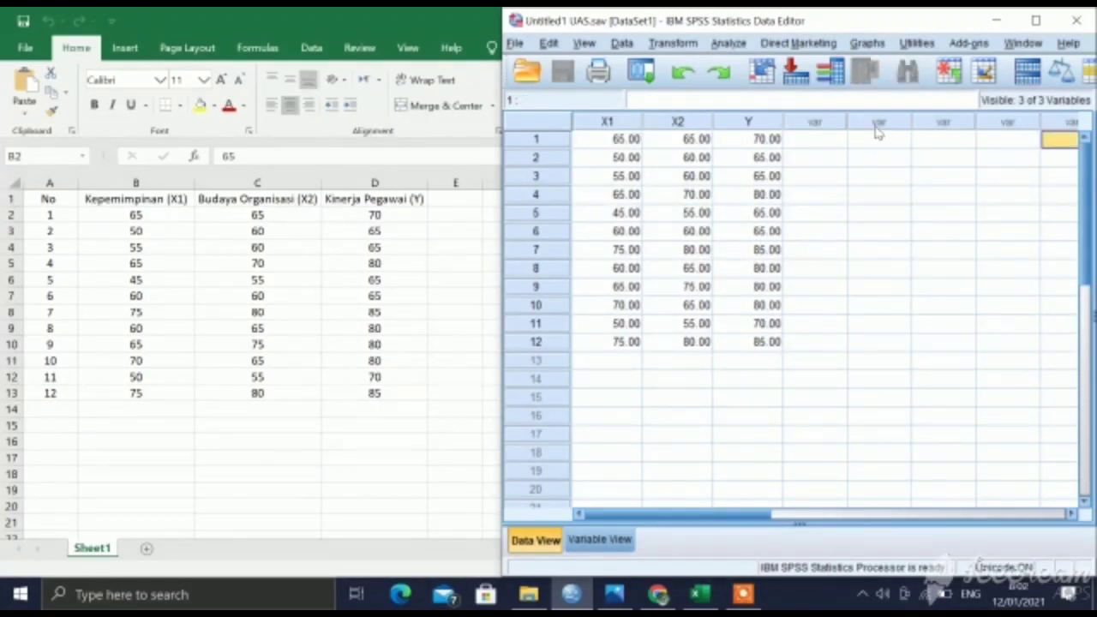
# Start a linear regression analysis and assign Kepemimpinan (X1) as the dependent variable
pyautogui.click(727, 43)
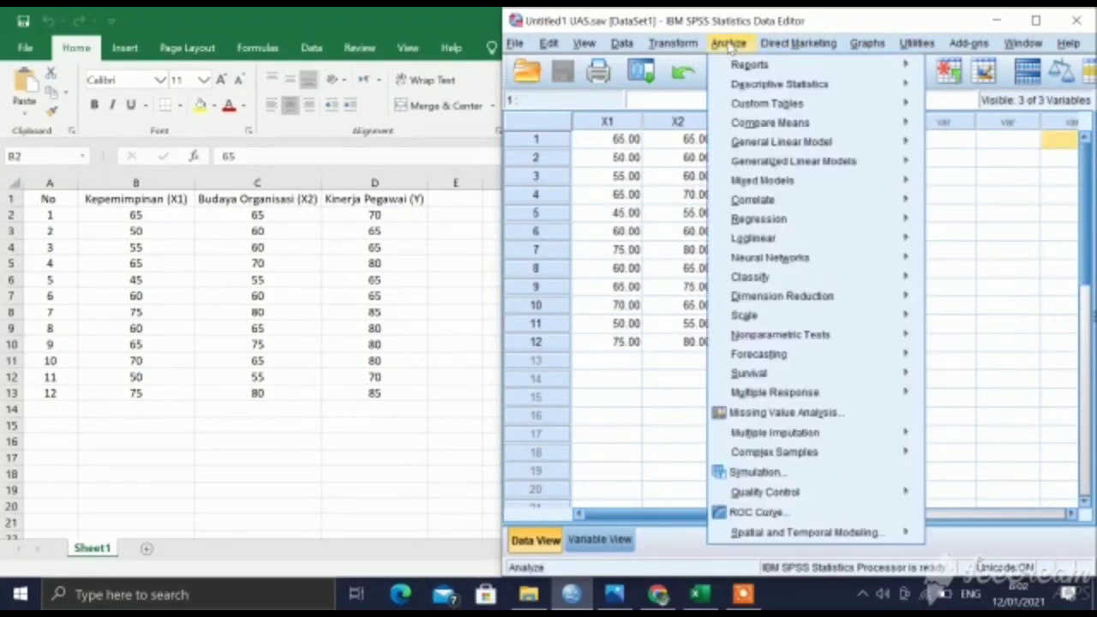
pyautogui.moveTo(796, 153)
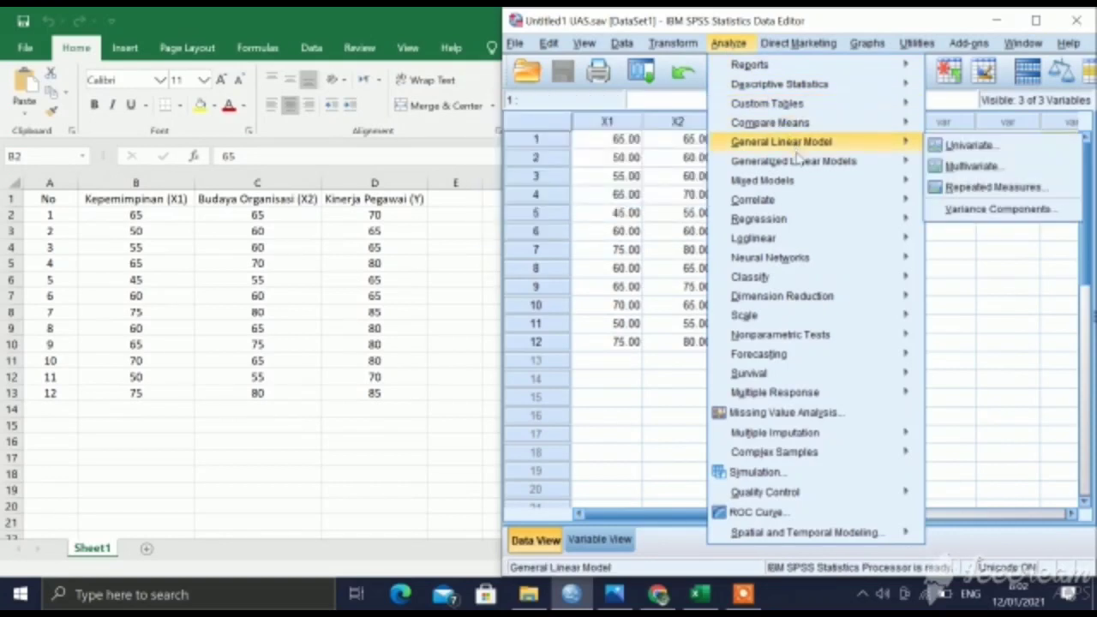
pyautogui.moveTo(793, 225)
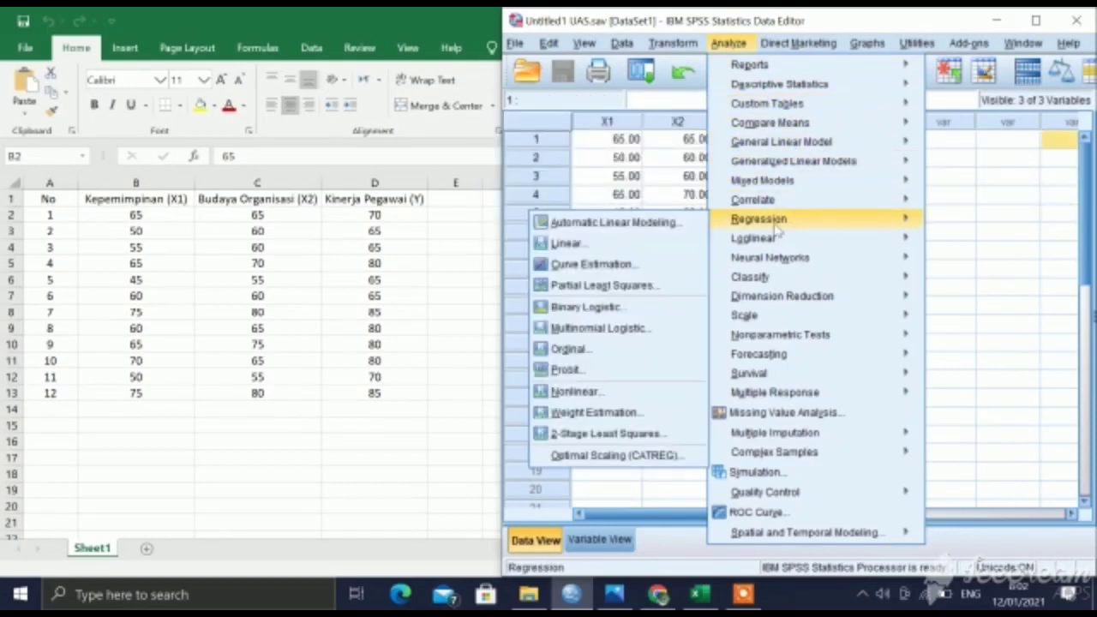
pyautogui.click(660, 252)
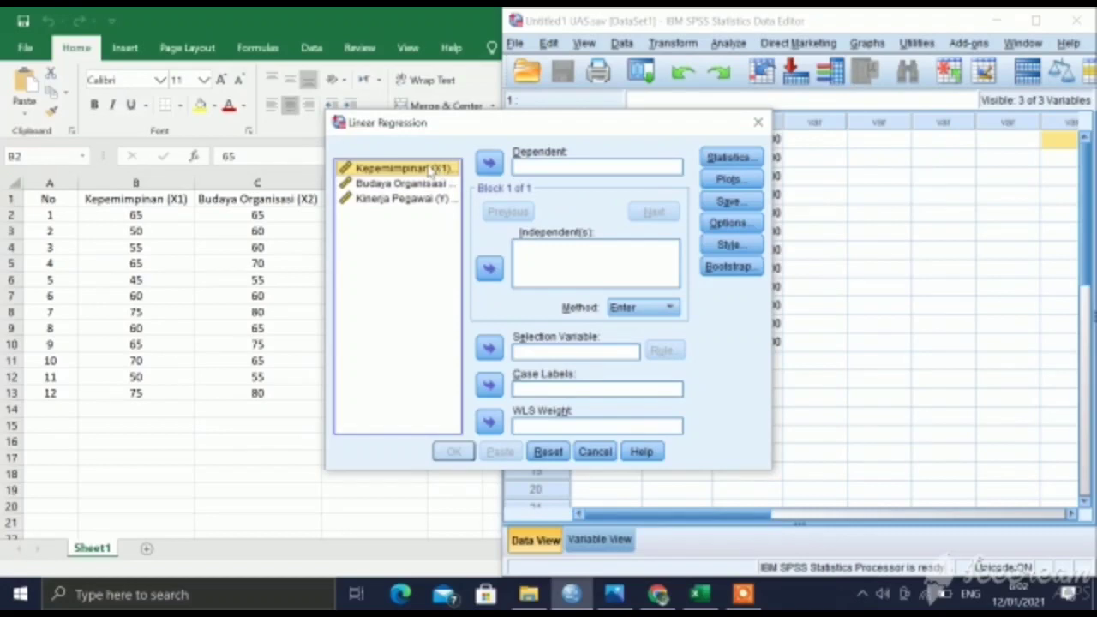
pyautogui.click(492, 164)
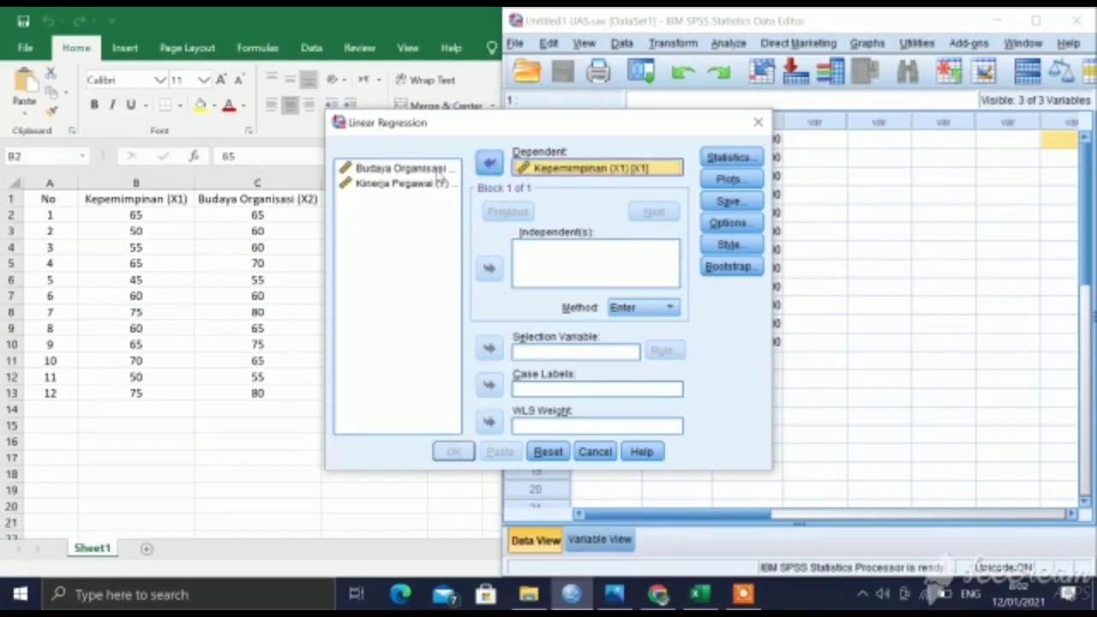
# Add Budaya Organisasi (X2) and Kinerja Pegawai (Y) as independent variables with the Enter method and run the regression
pyautogui.click(436, 170)
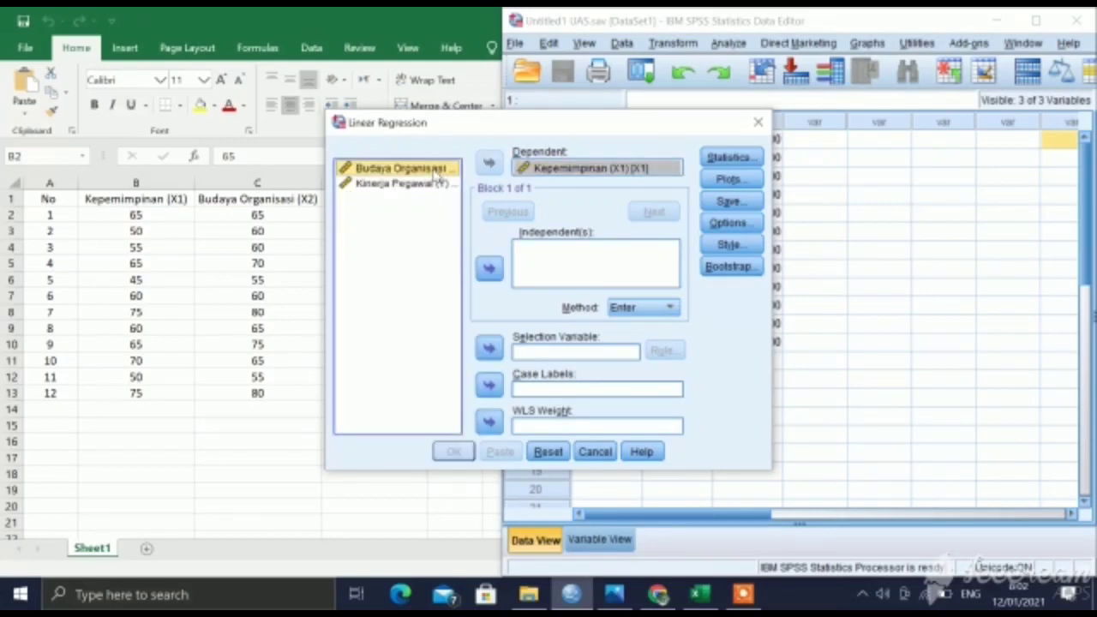
pyautogui.click(441, 183)
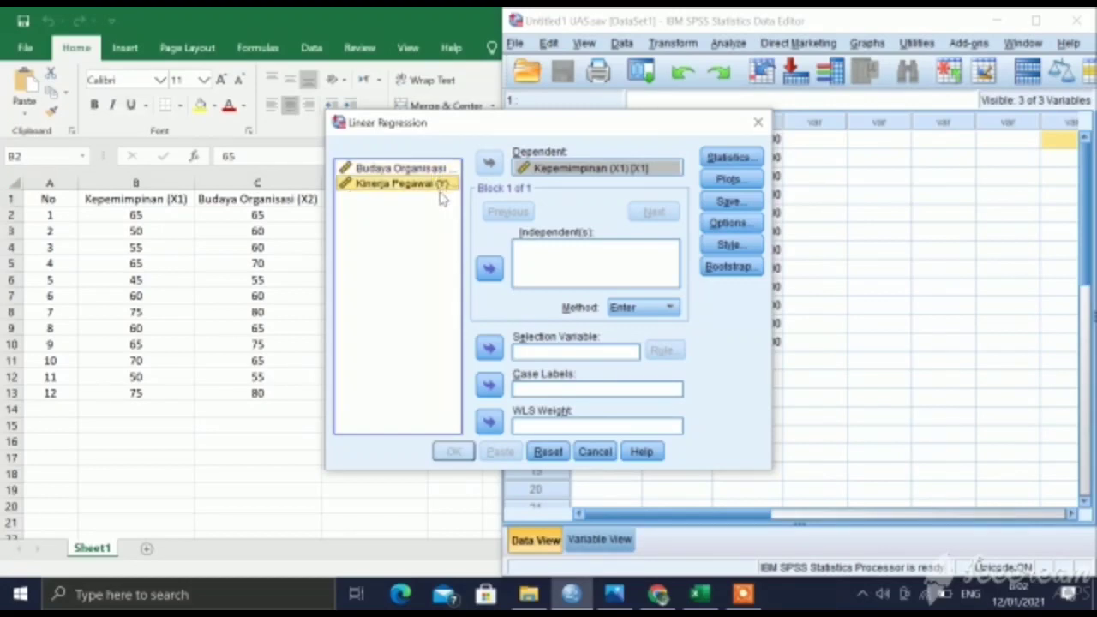
pyautogui.click(437, 169)
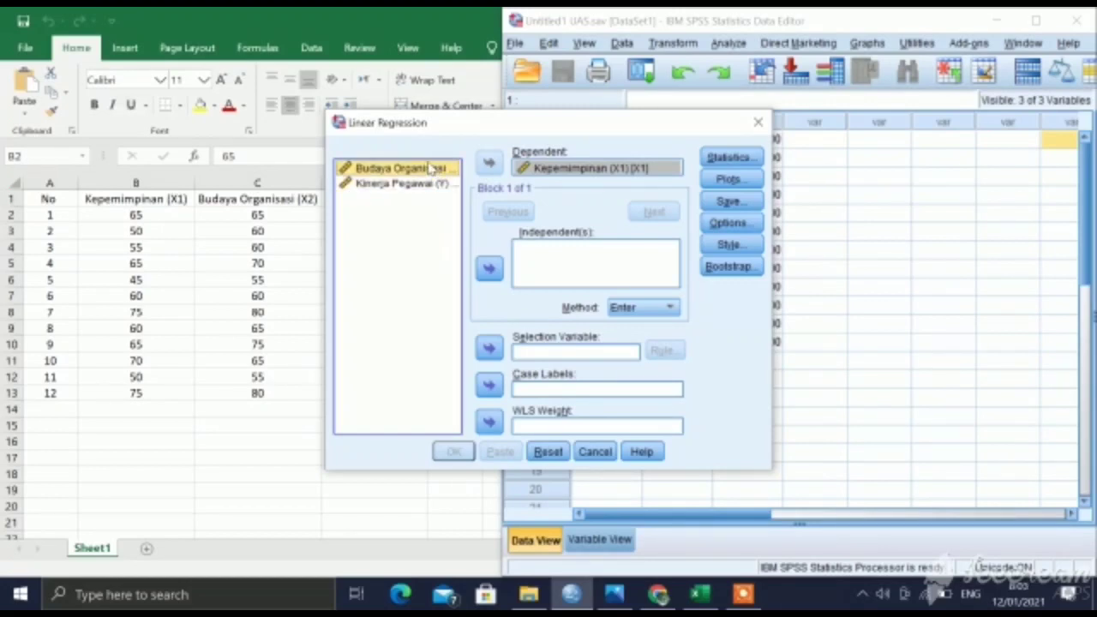
pyautogui.click(490, 270)
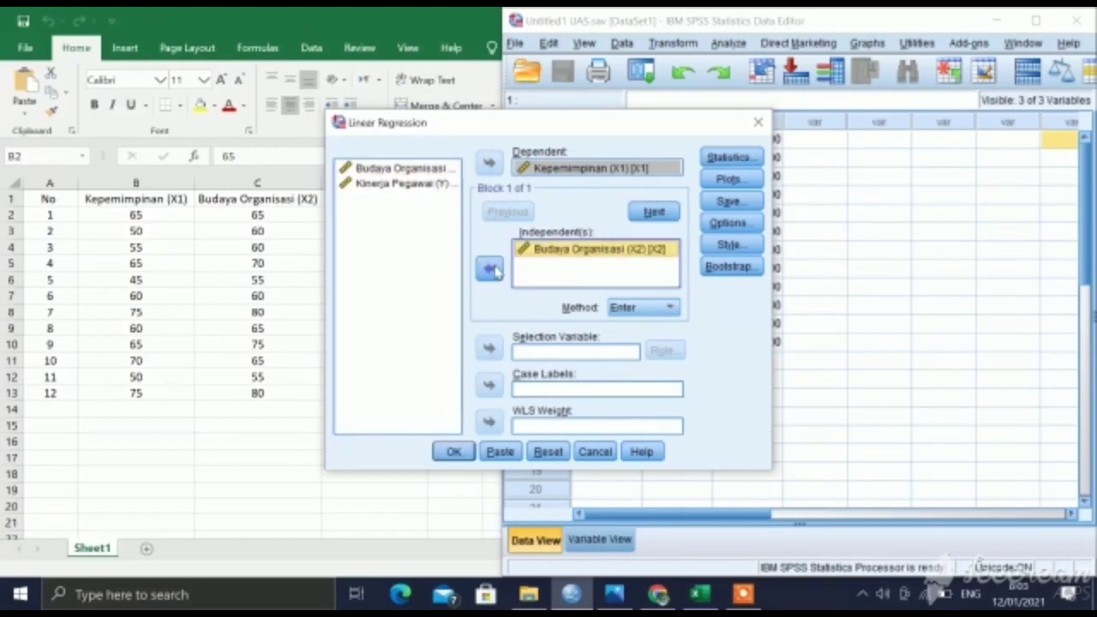
pyautogui.click(439, 184)
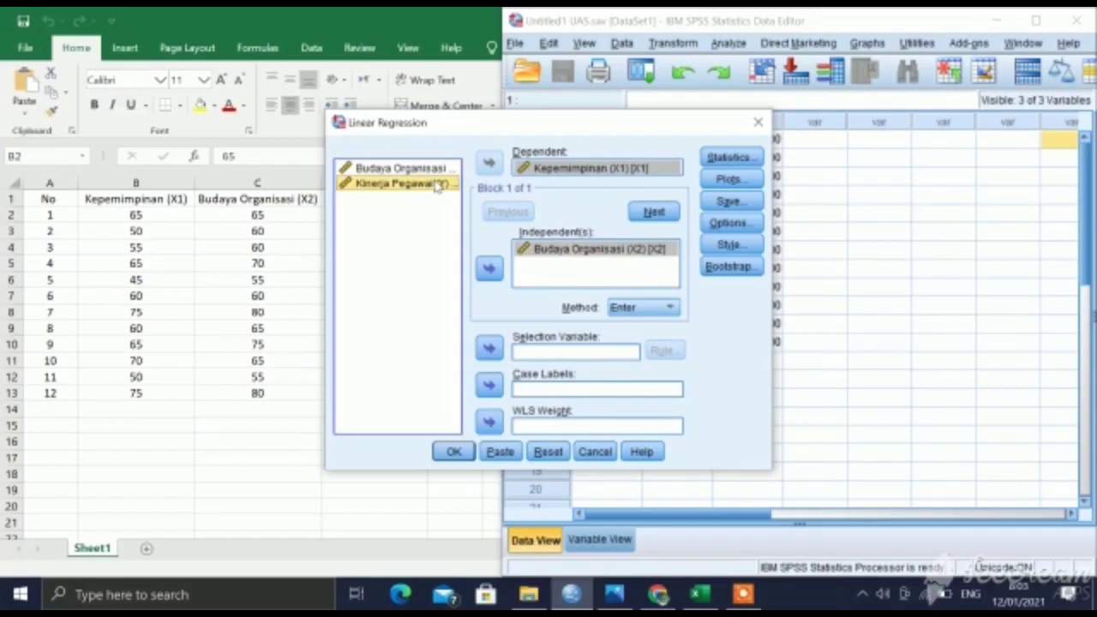
pyautogui.click(490, 271)
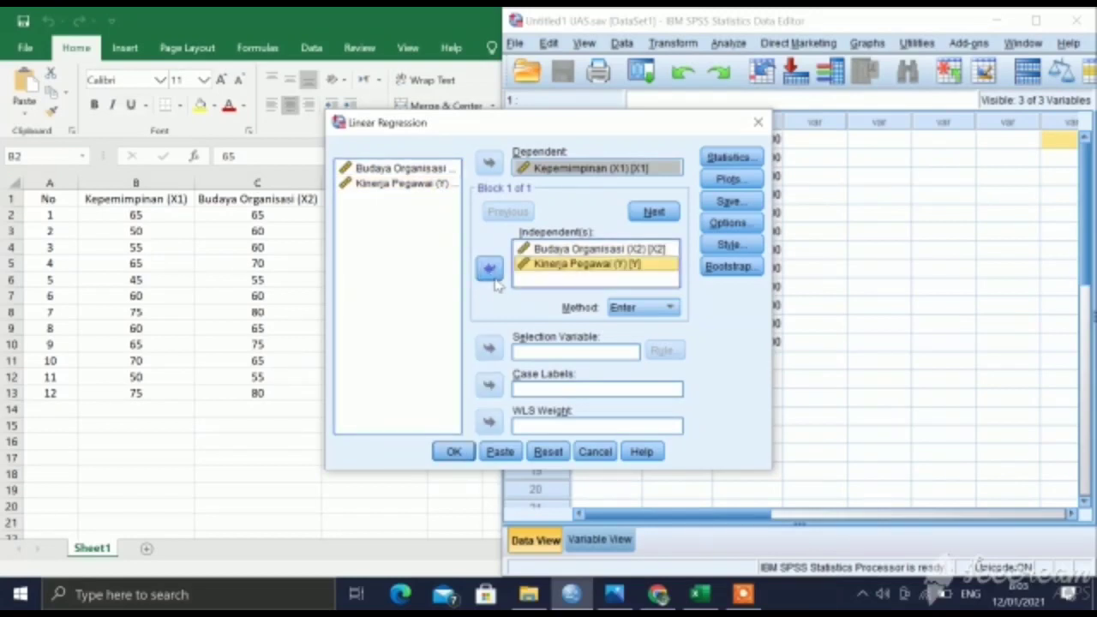
pyautogui.click(452, 452)
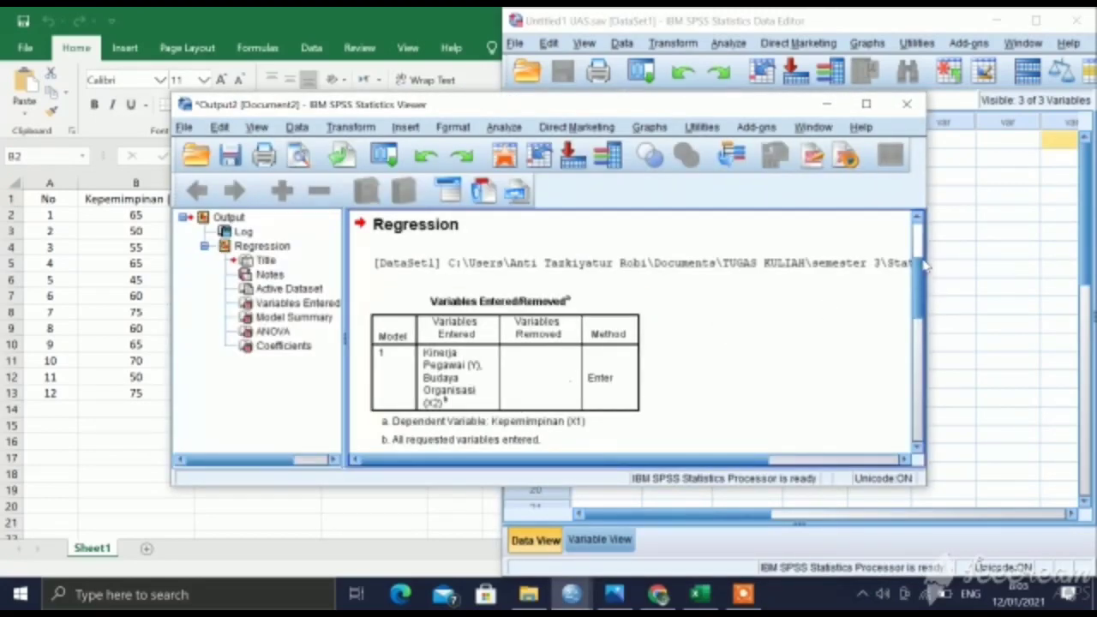
# Examine the regression output: t and Sig. values in Coefficients, F and Sig. in ANOVA, and R Square in Model Summary
pyautogui.moveTo(925, 272); pyautogui.dragTo(925, 317)
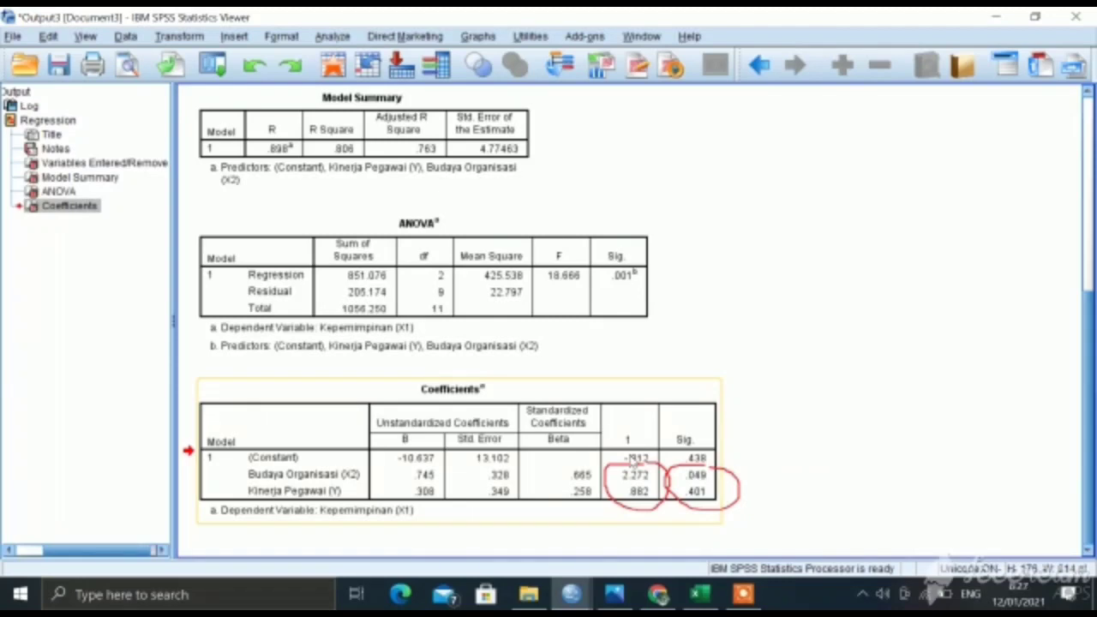
pyautogui.moveTo(632, 459); pyautogui.dragTo(916, 482)
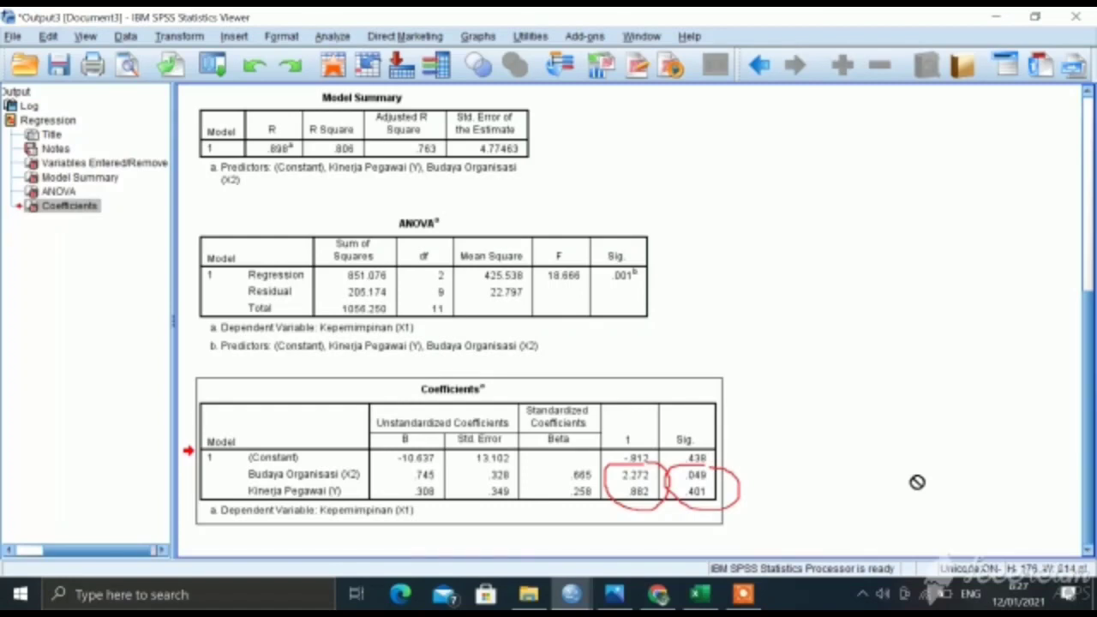
pyautogui.moveTo(917, 482); pyautogui.dragTo(704, 509)
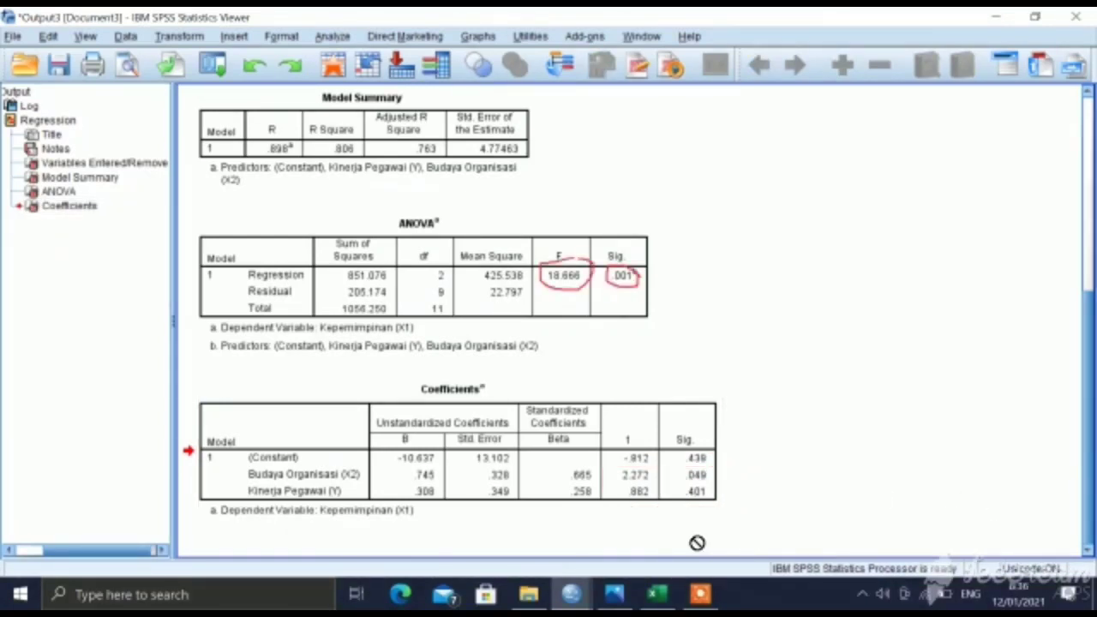
pyautogui.click(670, 502)
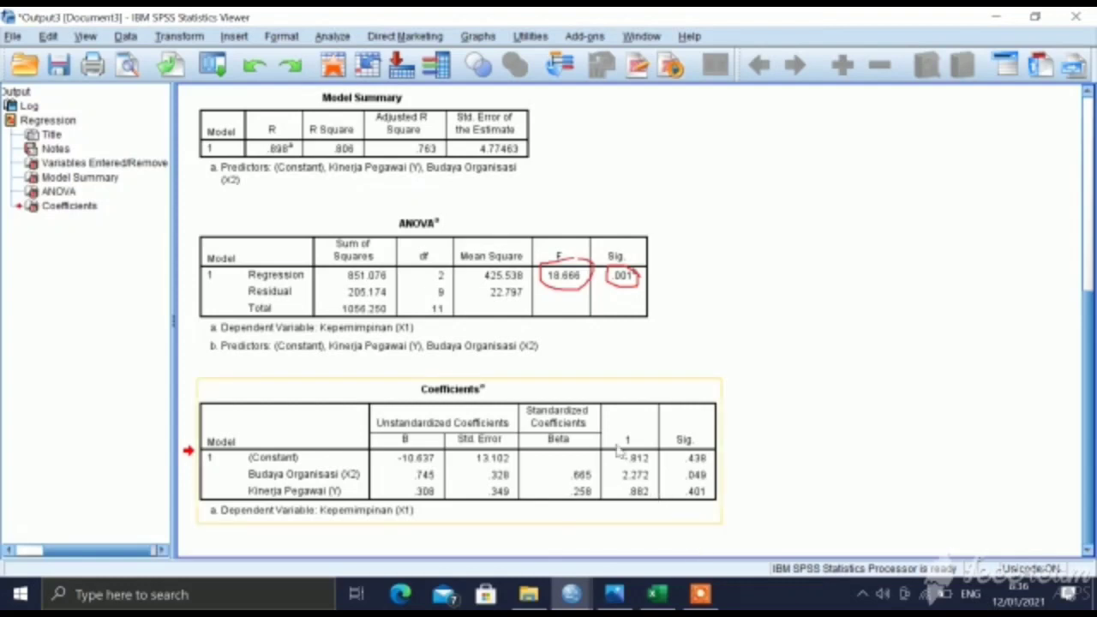
pyautogui.click(627, 341)
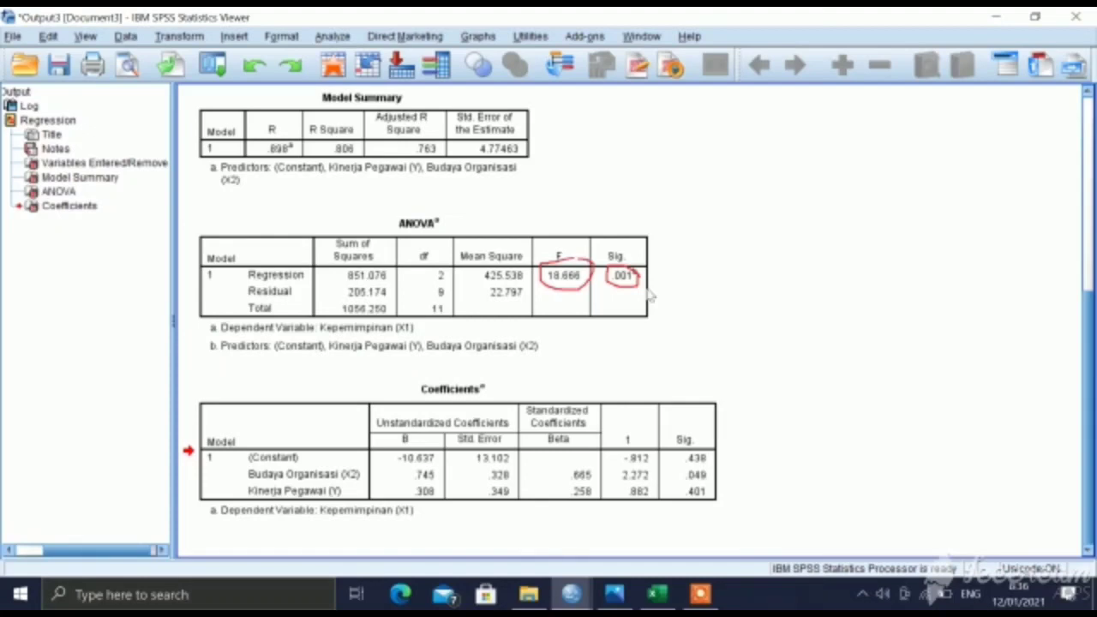
pyautogui.click(608, 296)
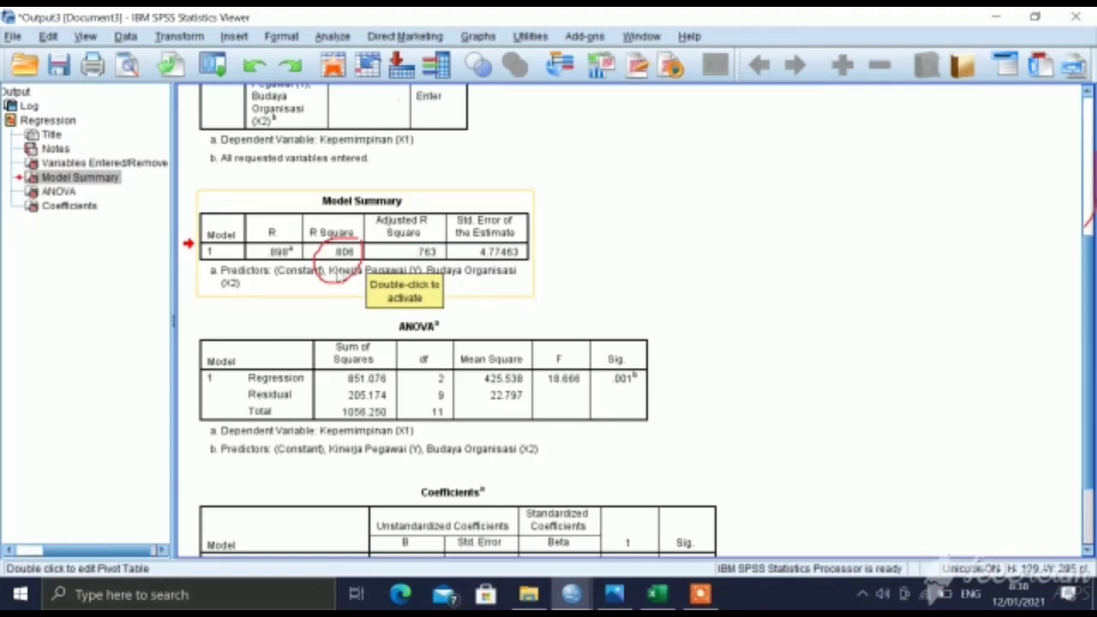
pyautogui.click(506, 330)
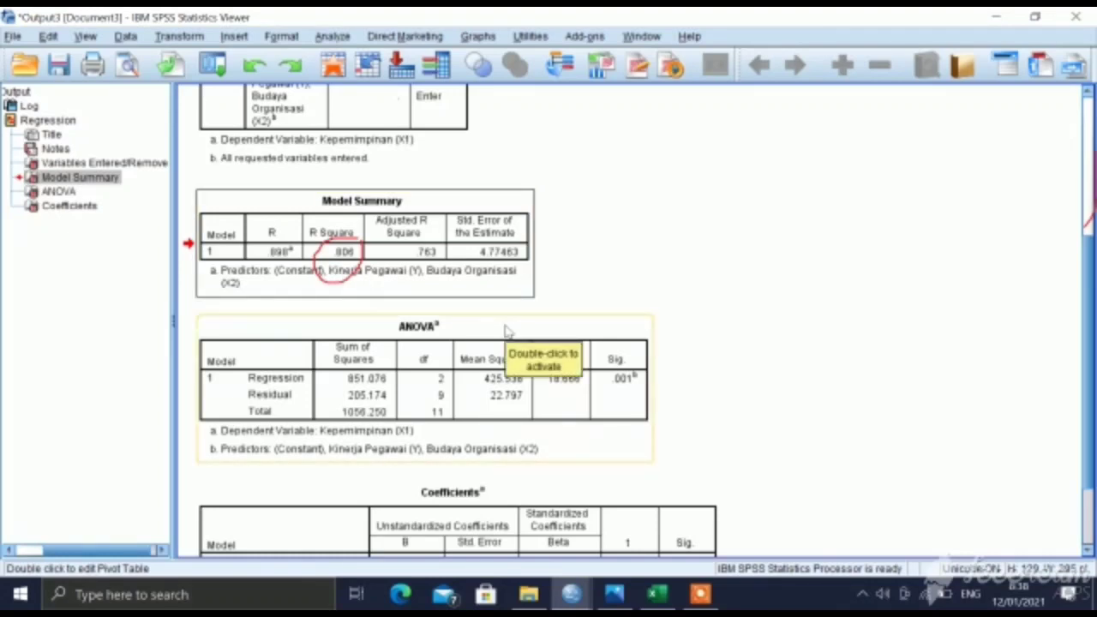
pyautogui.click(530, 294)
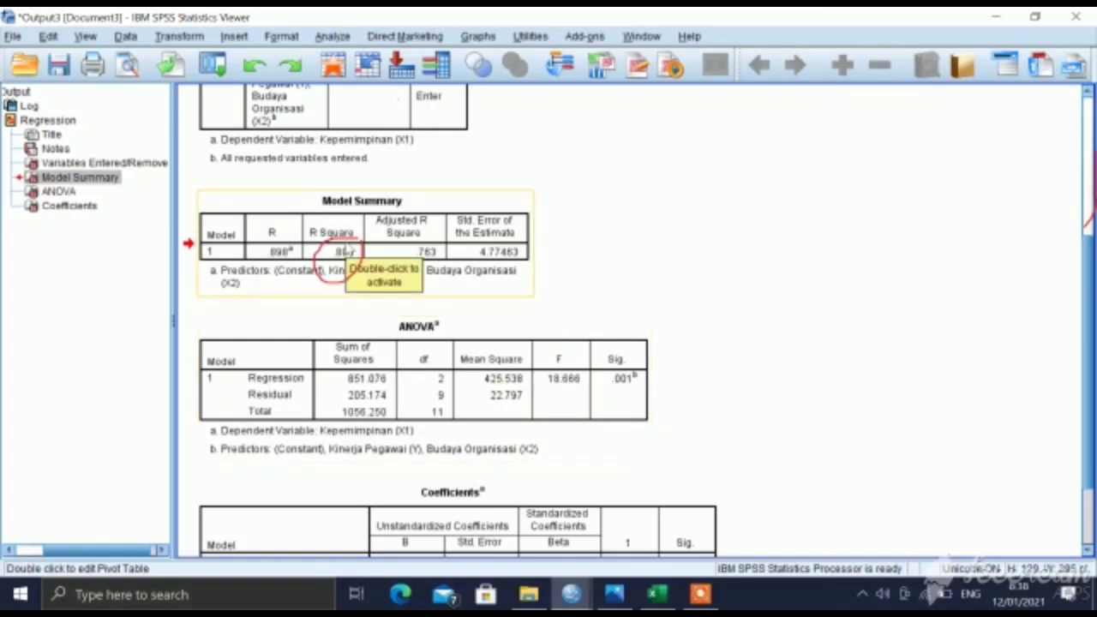
pyautogui.click(490, 330)
pyautogui.moveTo(490, 329); pyautogui.dragTo(624, 273)
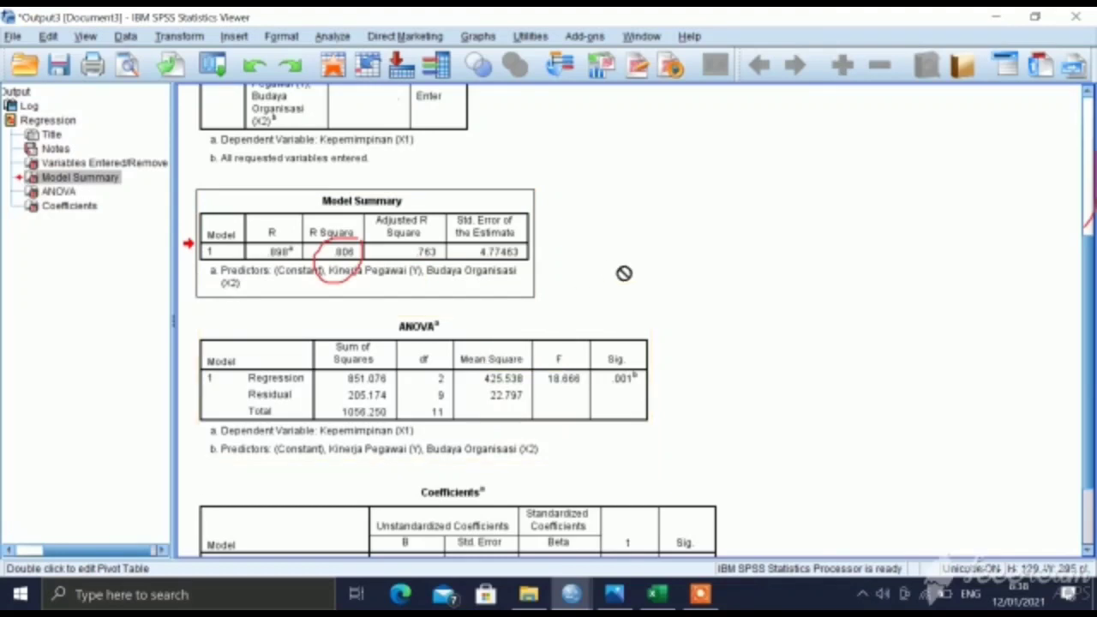